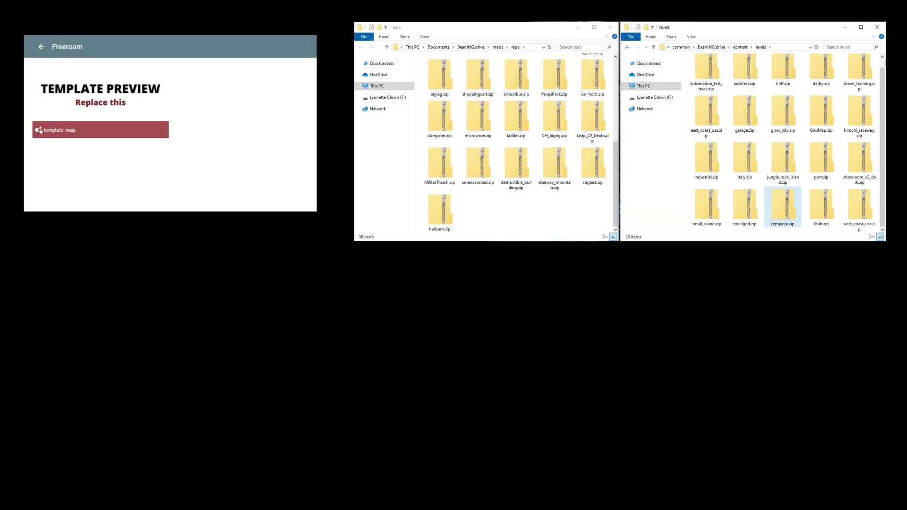
# Bring up the context menu for the template.zip archive.
pyautogui.rightClick(782, 209)
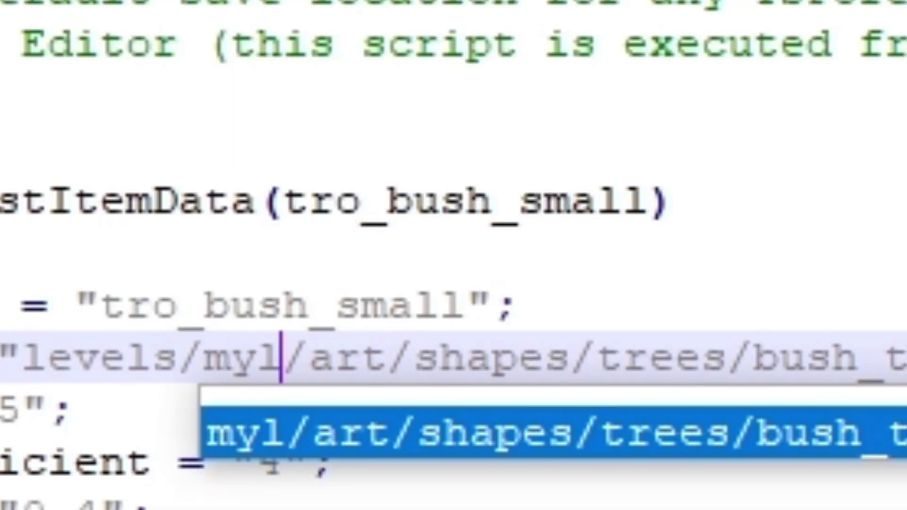
pyautogui.write('vel')
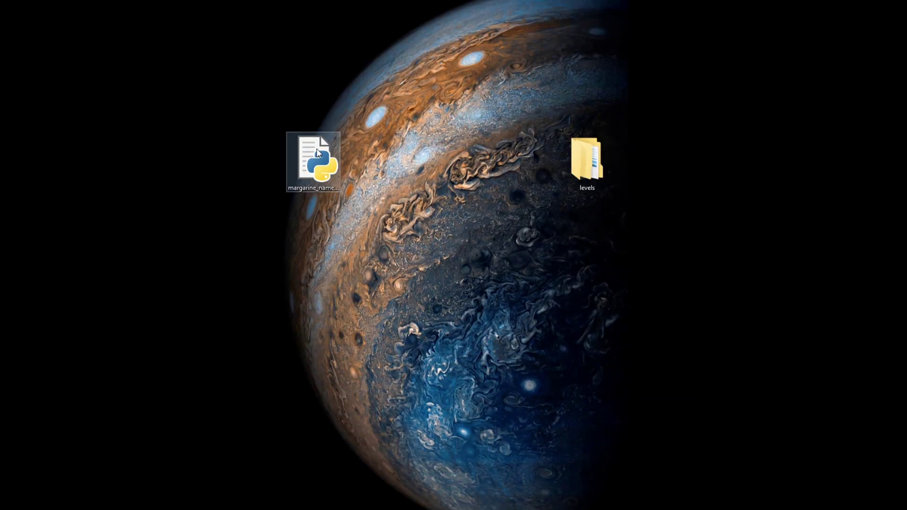
# Launch the Mod renamer script and copy the levels folder's path.
pyautogui.doubleClick(319, 153)
pyautogui.keyDown('shift'); pyautogui.rightClick(587, 161); pyautogui.keyUp('shift')
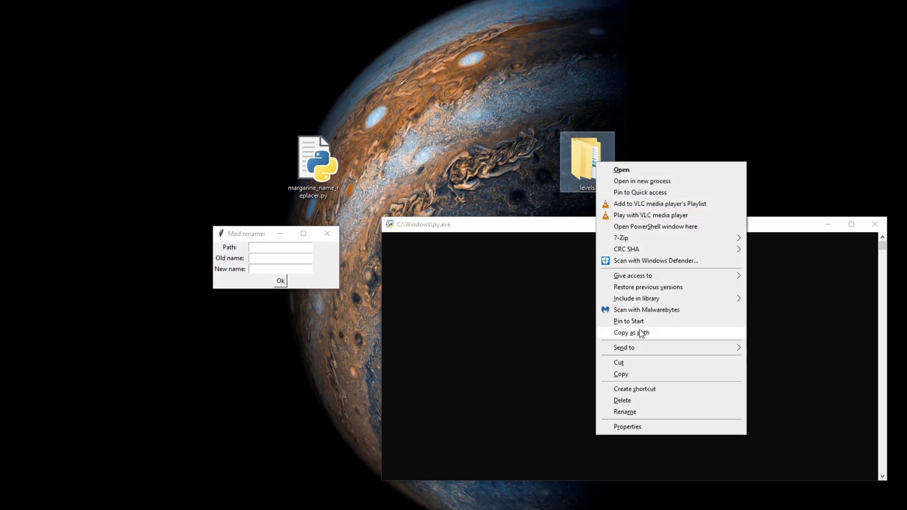
pyautogui.click(642, 333)
# Paste the levels path into Mod renamer and rename template to new_name.
pyautogui.click(280, 248)
pyautogui.hotkey('ctrl', 'v')
pyautogui.press('Tab')
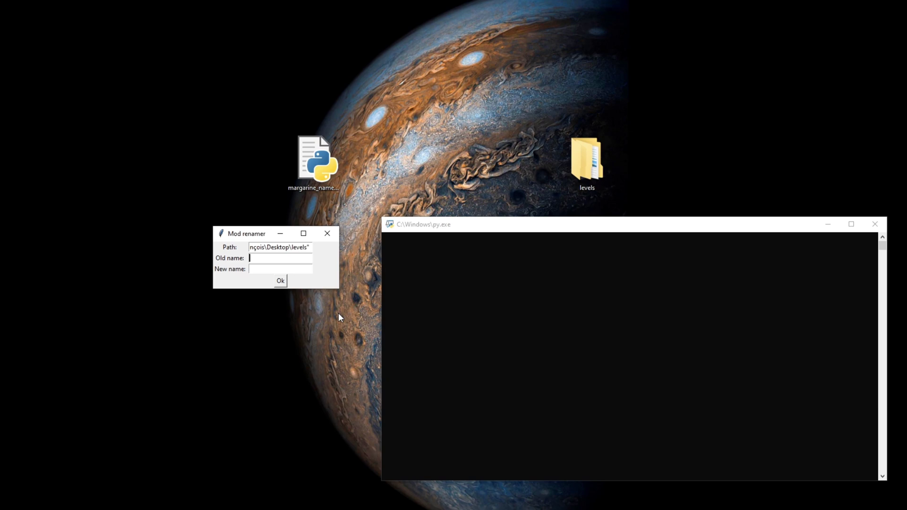
pyautogui.write('template')
pyautogui.press('Tab')
pyautogui.write('new_name')
pyautogui.press('Return')
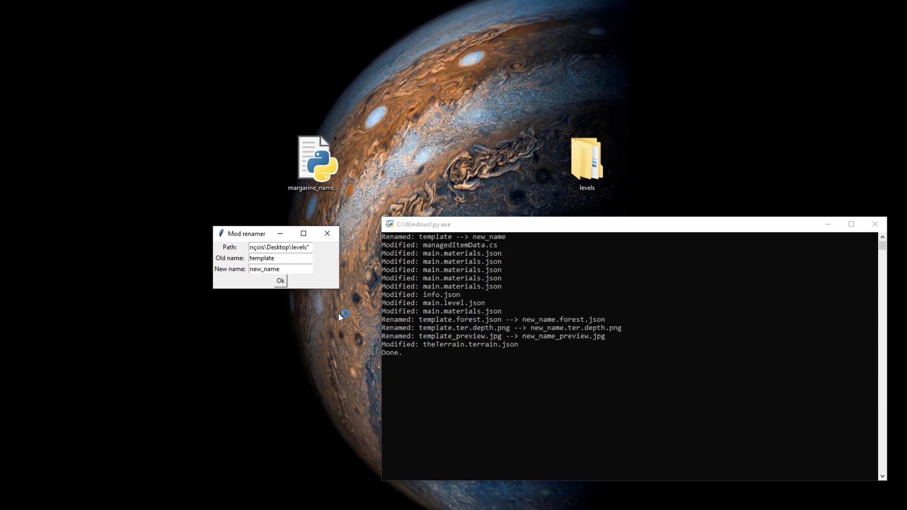